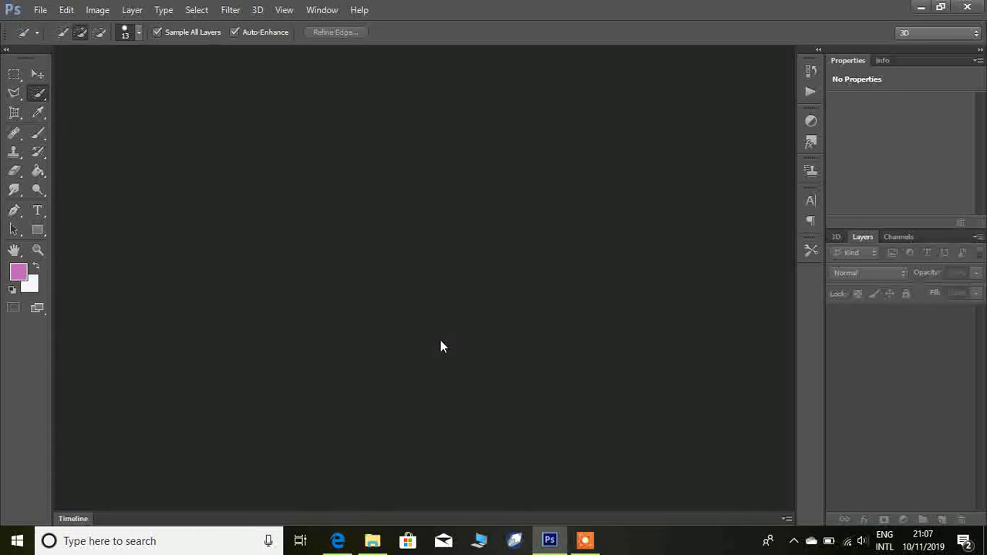
# - Drag the red-dress portrait from the Photos folder into Photoshop and zoom in
pyautogui.click(372, 541)
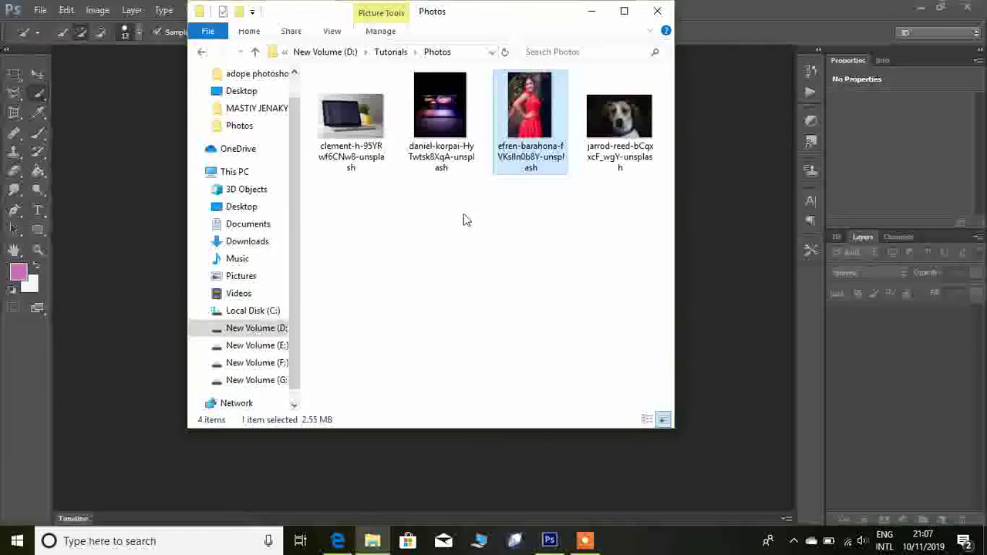
pyautogui.moveTo(524, 14); pyautogui.dragTo(515, 61)
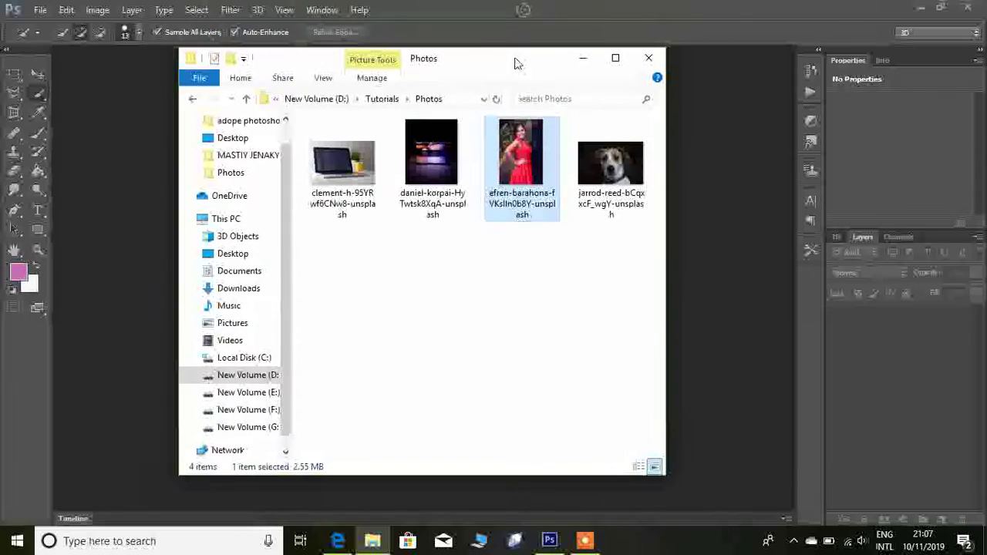
pyautogui.moveTo(524, 159)
pyautogui.mouseDown()
pyautogui.moveTo(594, 210)
pyautogui.moveTo(704, 233)
pyautogui.mouseUp()
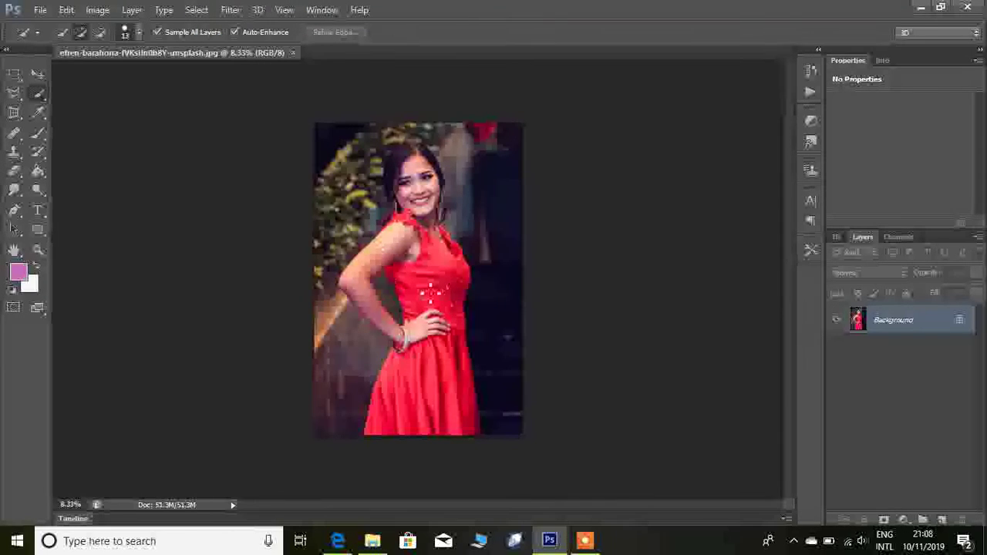
pyautogui.hotkey('ctrl', '+')
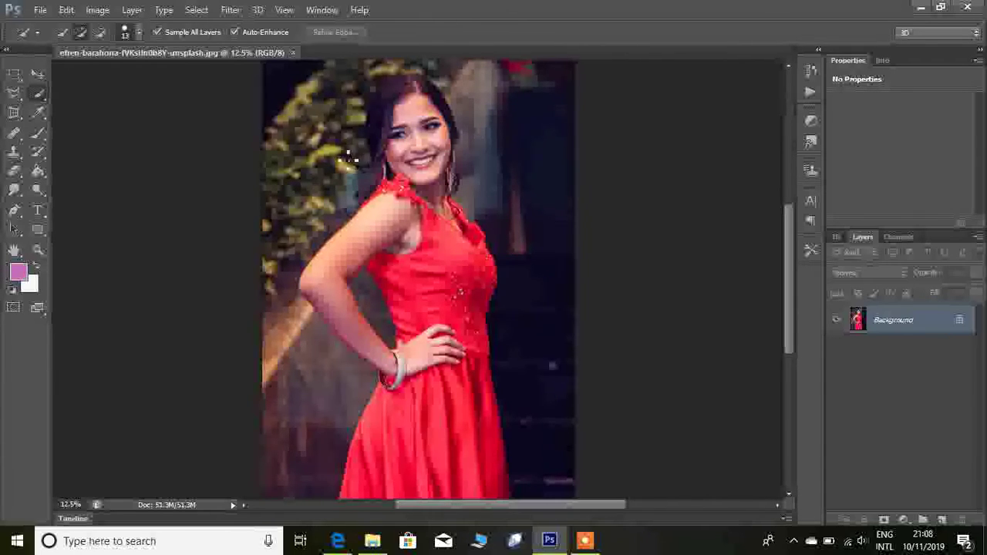
pyautogui.click(37, 10)
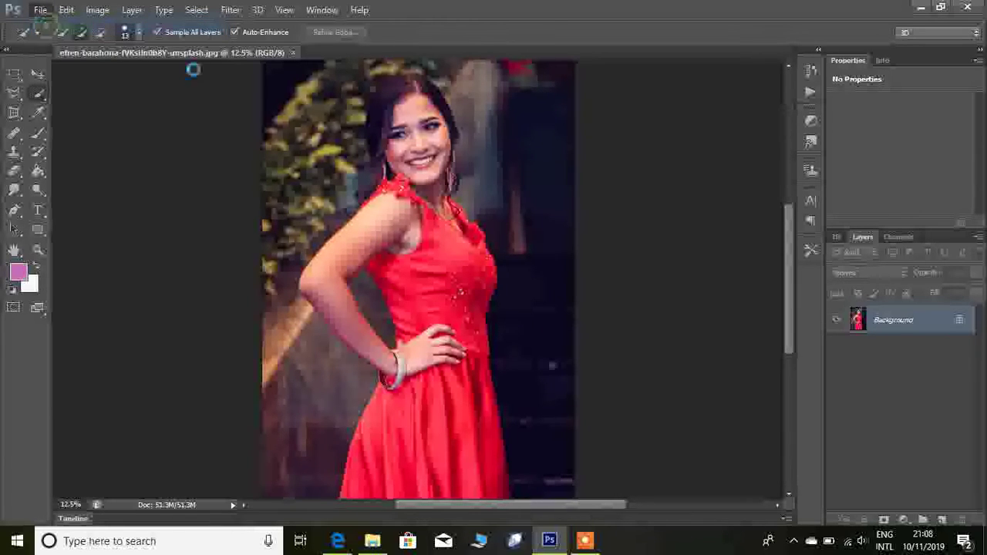
# - Create a transparent 149 × 50 px, 72 ppi document named WaterMark
pyautogui.hotkey('ctrl', 'n')
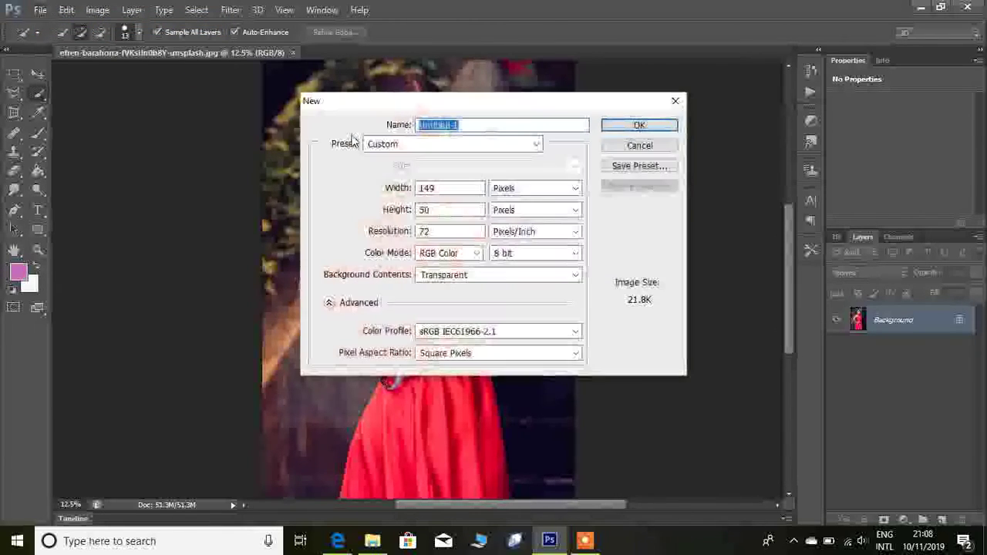
pyautogui.write('W')
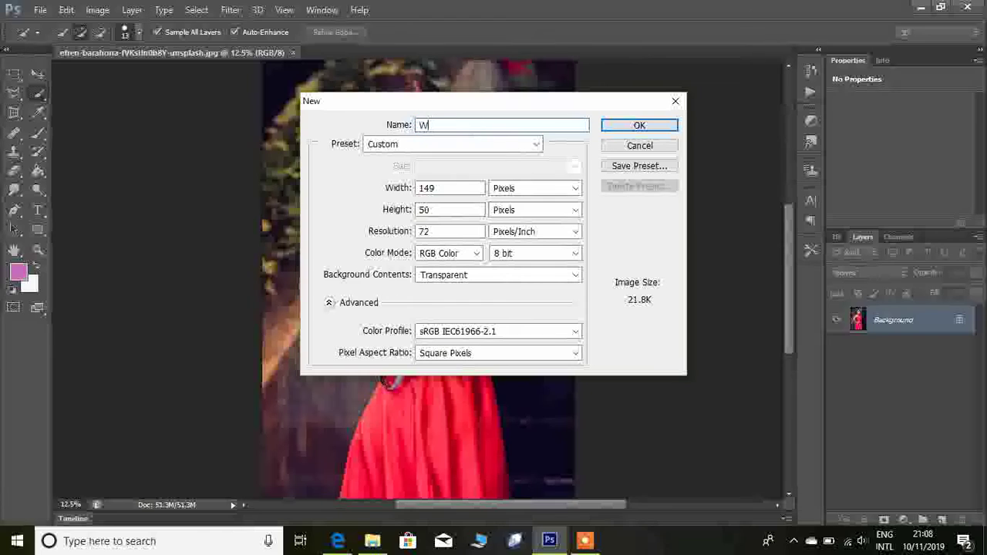
pyautogui.write('ater')
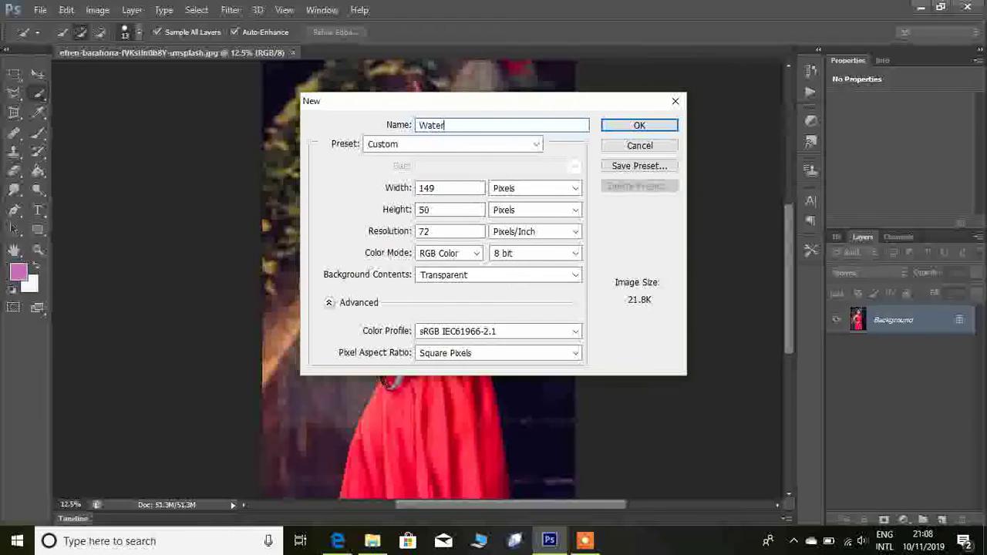
pyautogui.write('Mark')
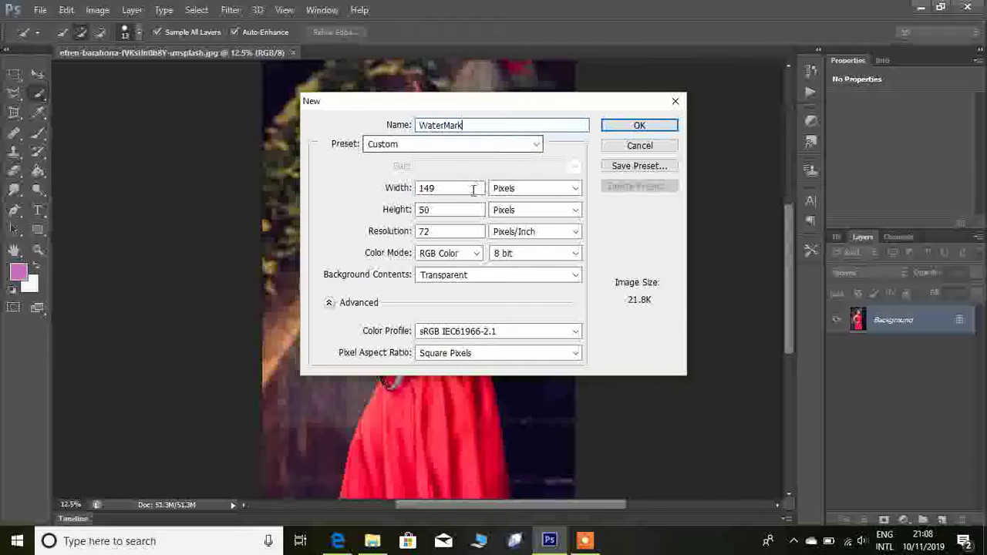
pyautogui.click(503, 276)
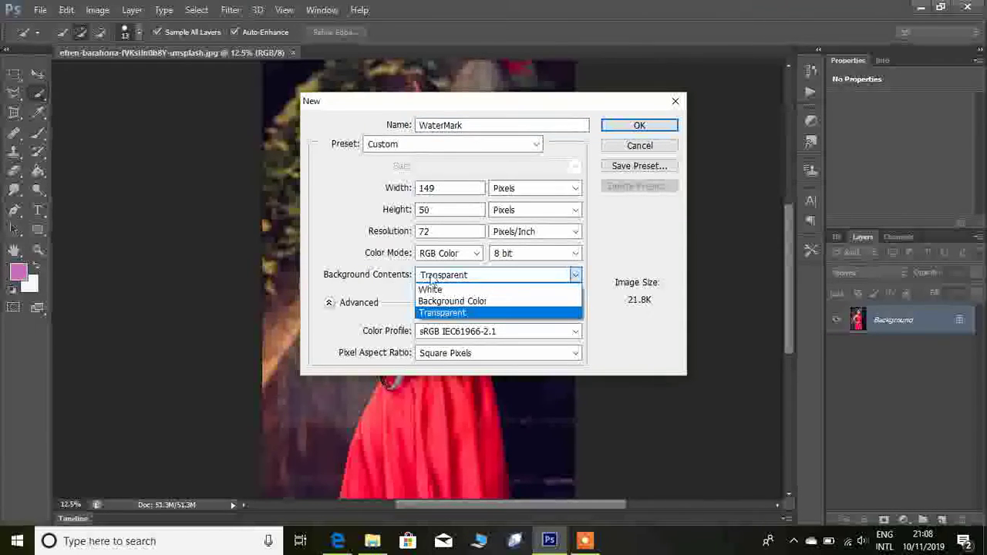
pyautogui.click(446, 314)
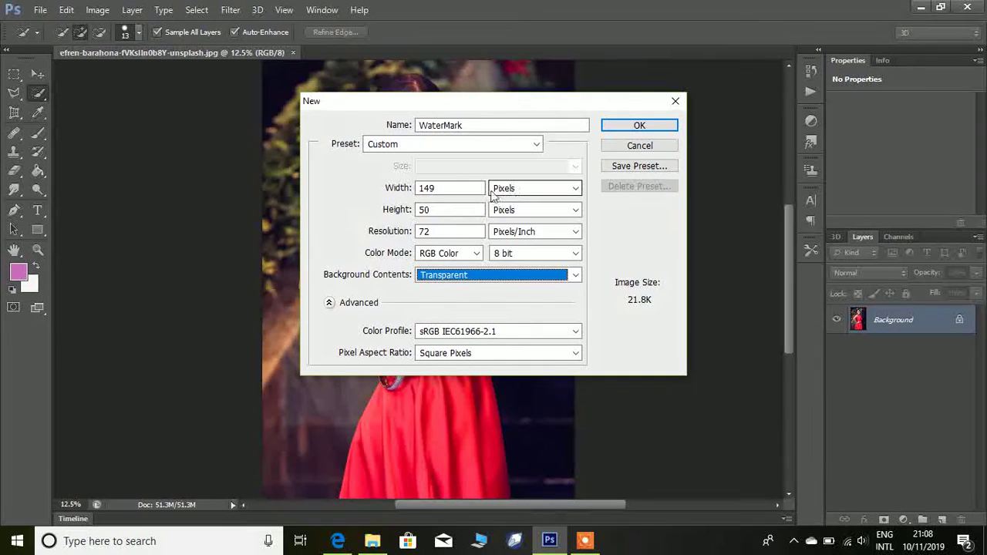
pyautogui.moveTo(449, 189)
pyautogui.mouseDown()
pyautogui.moveTo(396, 193)
pyautogui.moveTo(419, 215)
pyautogui.mouseUp()
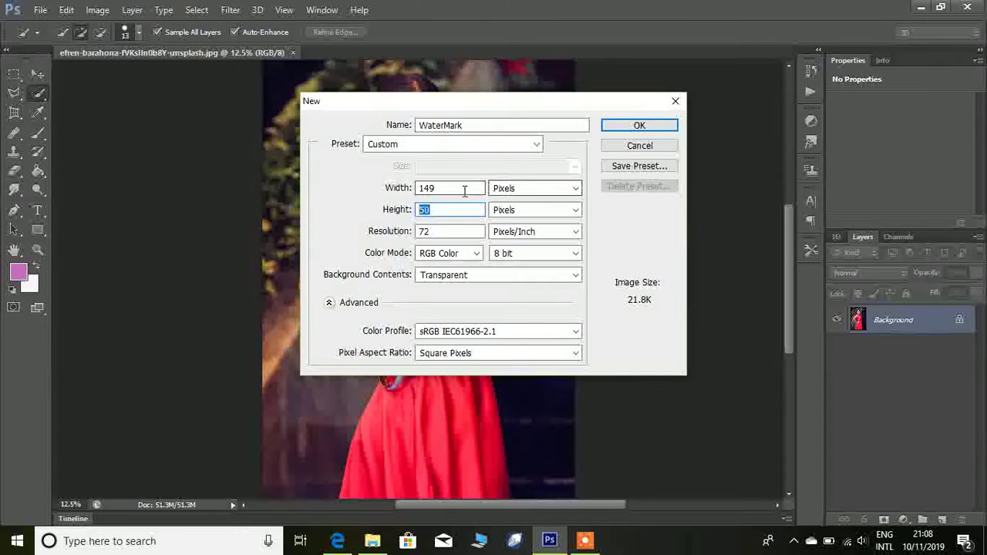
pyautogui.click(465, 191)
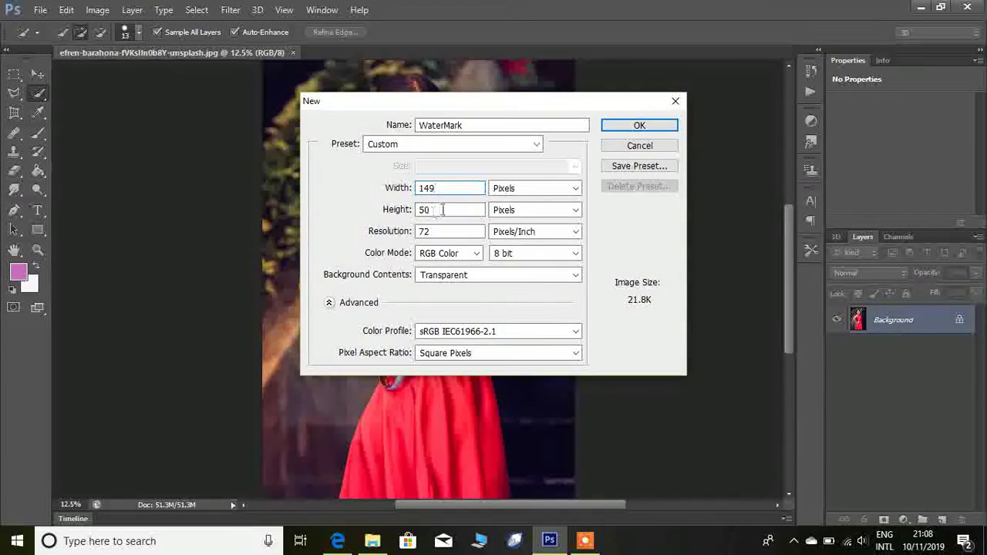
pyautogui.click(638, 125)
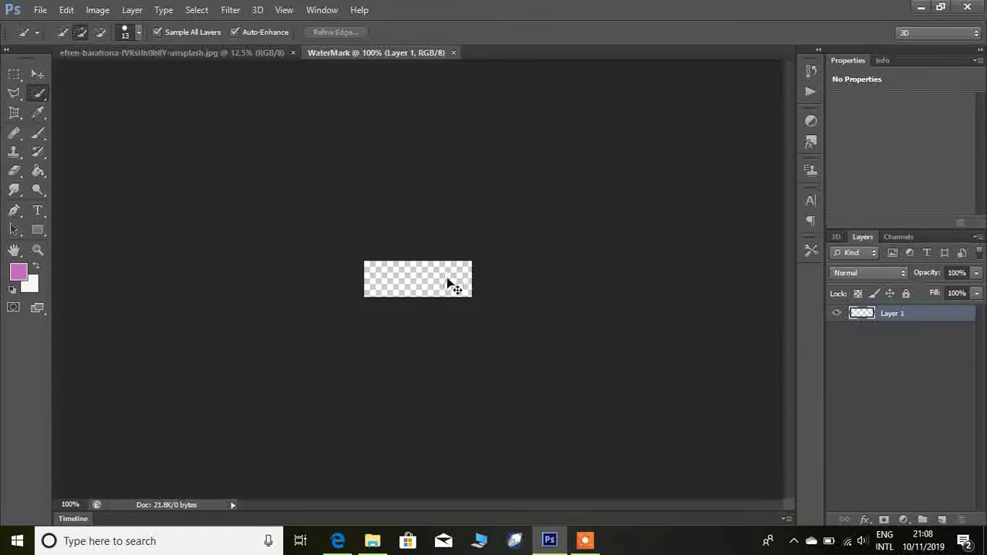
# - Zoom the WaterMark canvas to 400%
pyautogui.hotkey('ctrl', '+')
pyautogui.hotkey('ctrl', '+')
pyautogui.hotkey('ctrl', '+')
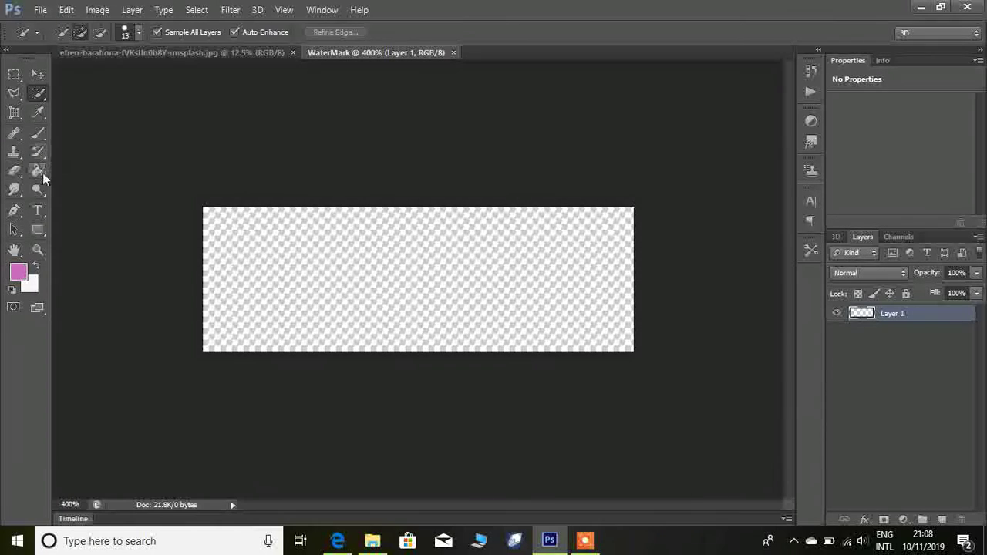
# - Type and commit 'TechSkills' in 18 pt Segoe Script on the WaterMark canvas
pyautogui.click(37, 210)
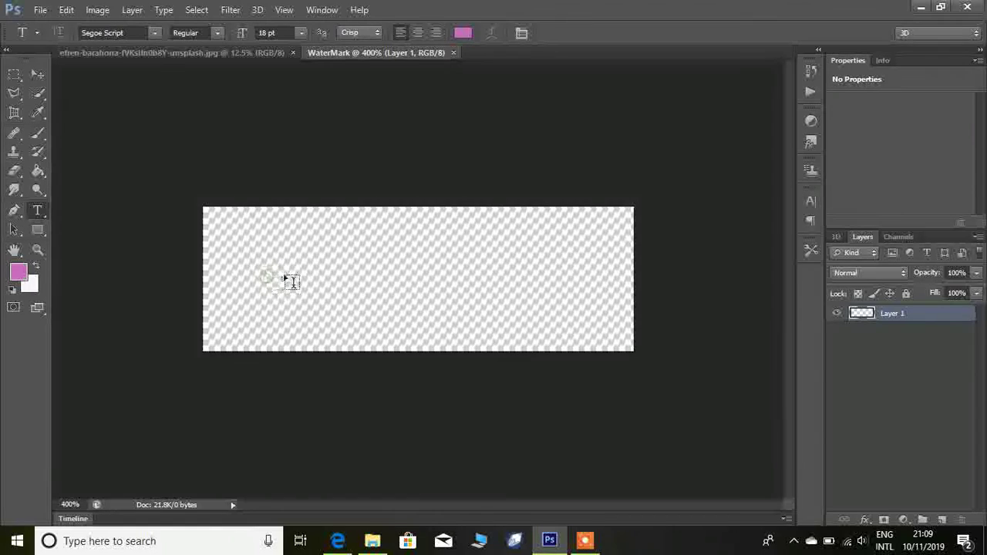
pyautogui.click(292, 283)
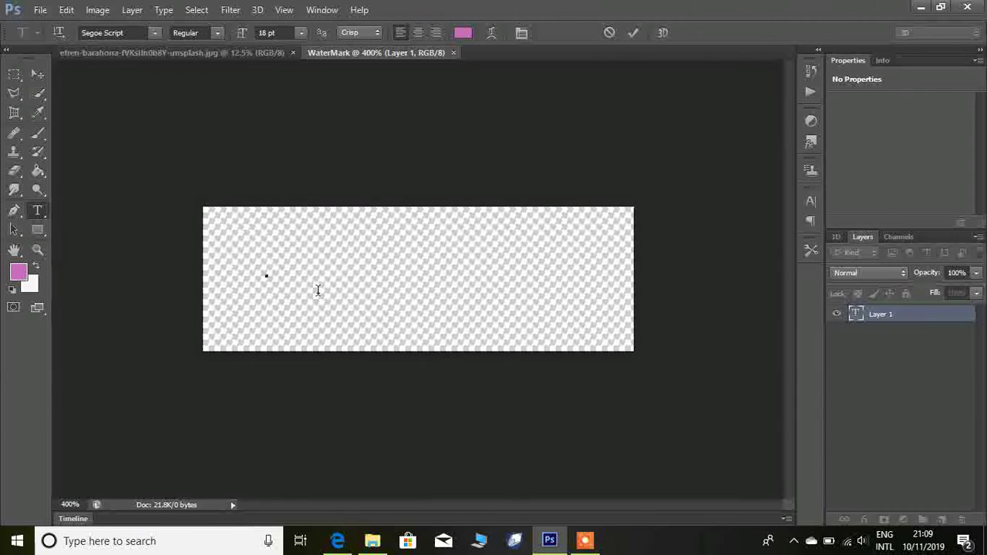
pyautogui.write('T')
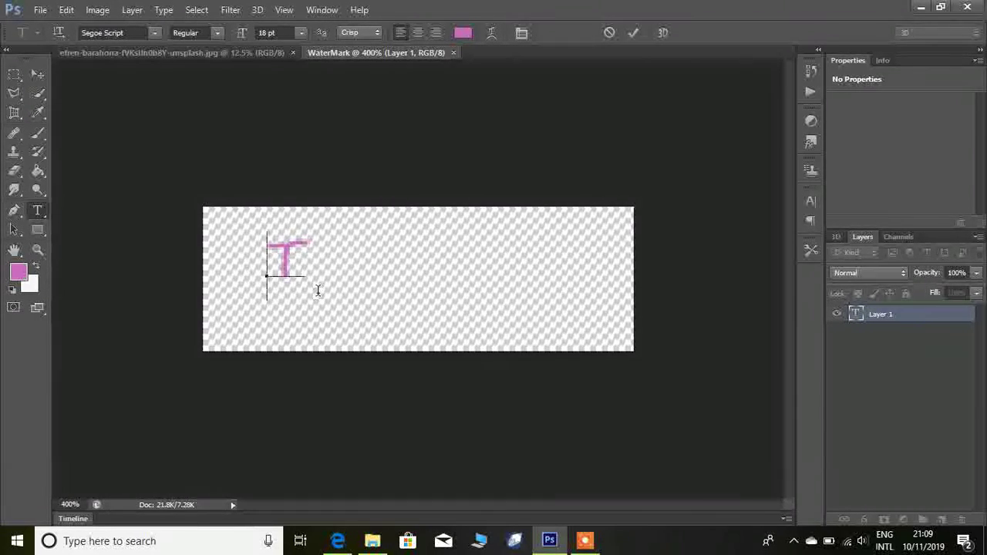
pyautogui.write('e')
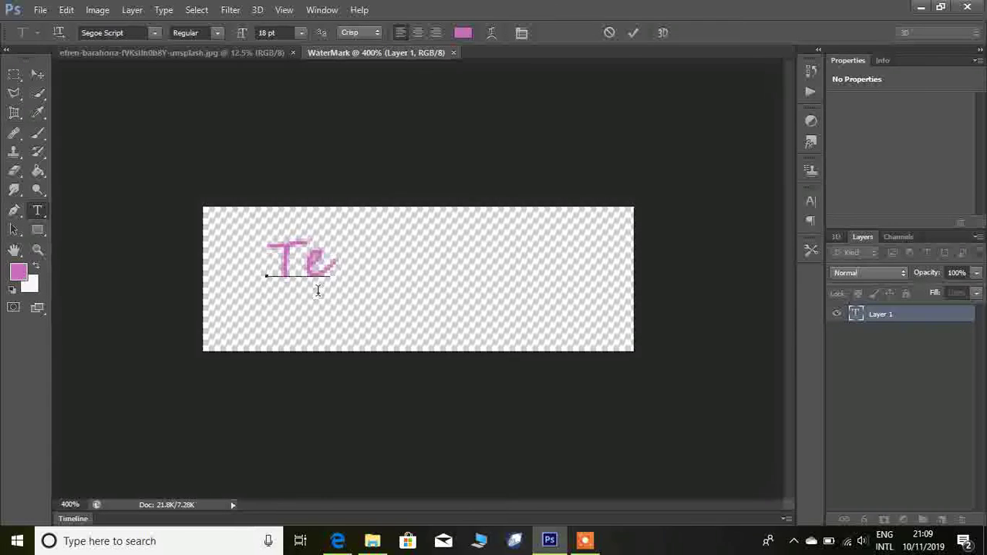
pyautogui.write('ch')
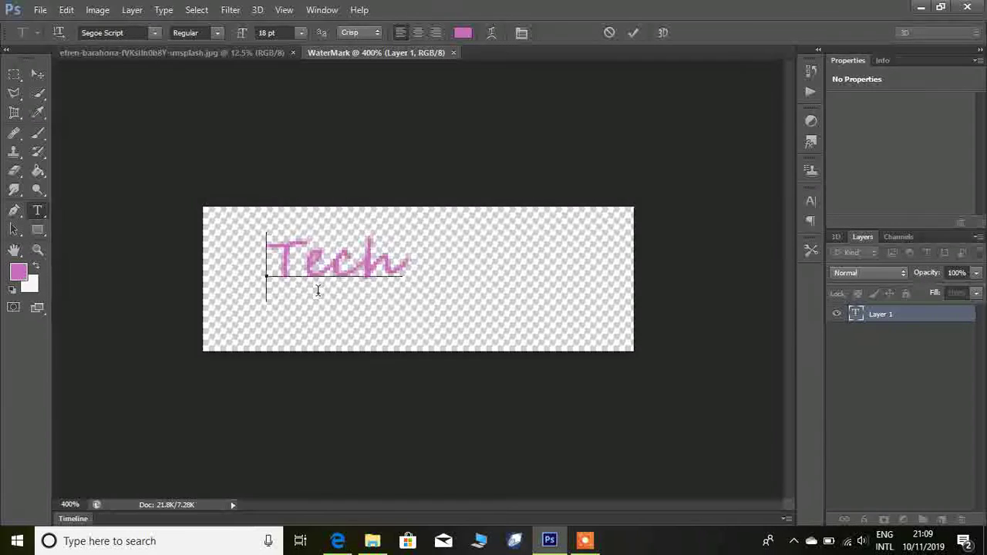
pyautogui.write('Skills')
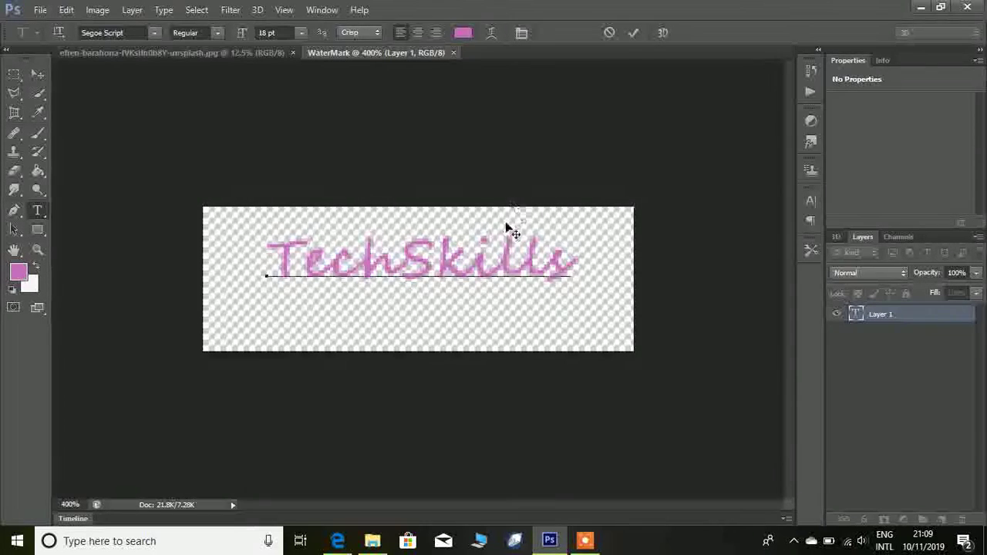
pyautogui.click(631, 35)
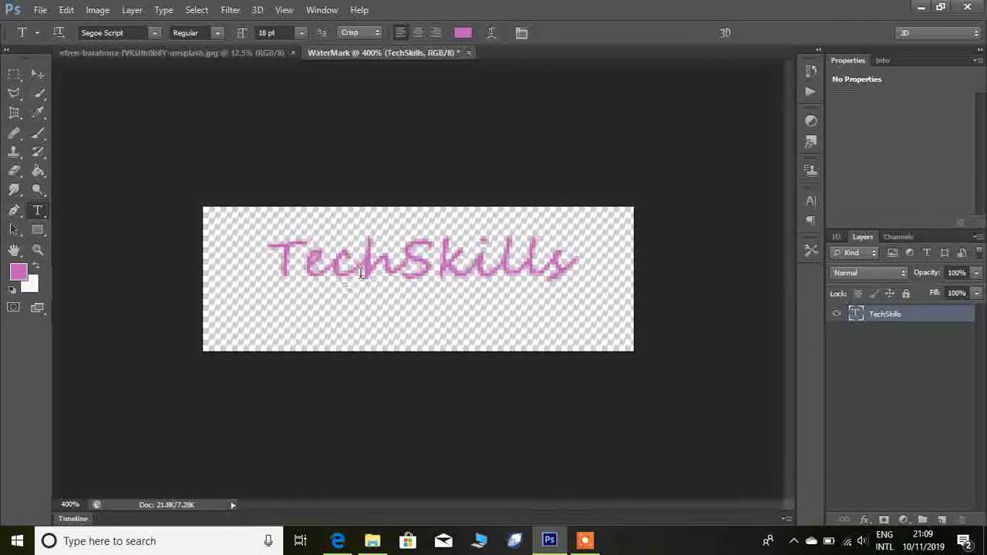
pyautogui.click(399, 264)
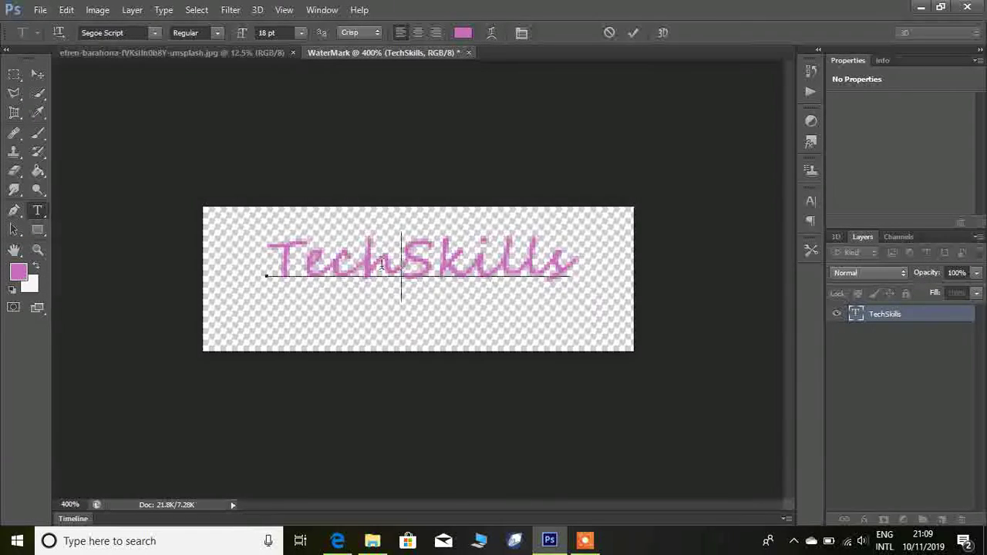
# - Color the 'Tech' letters bright cyan
pyautogui.moveTo(399, 265); pyautogui.dragTo(271, 257)
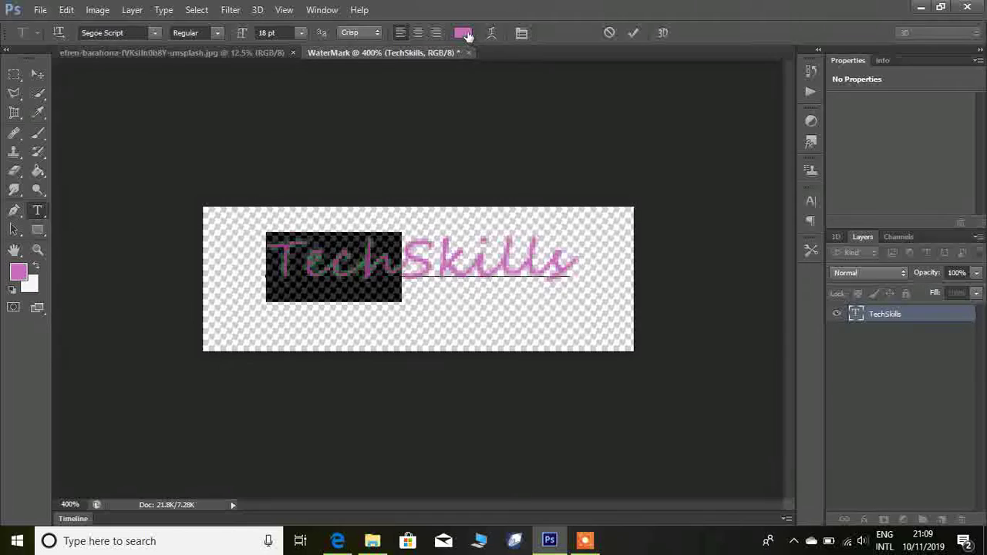
pyautogui.click(464, 34)
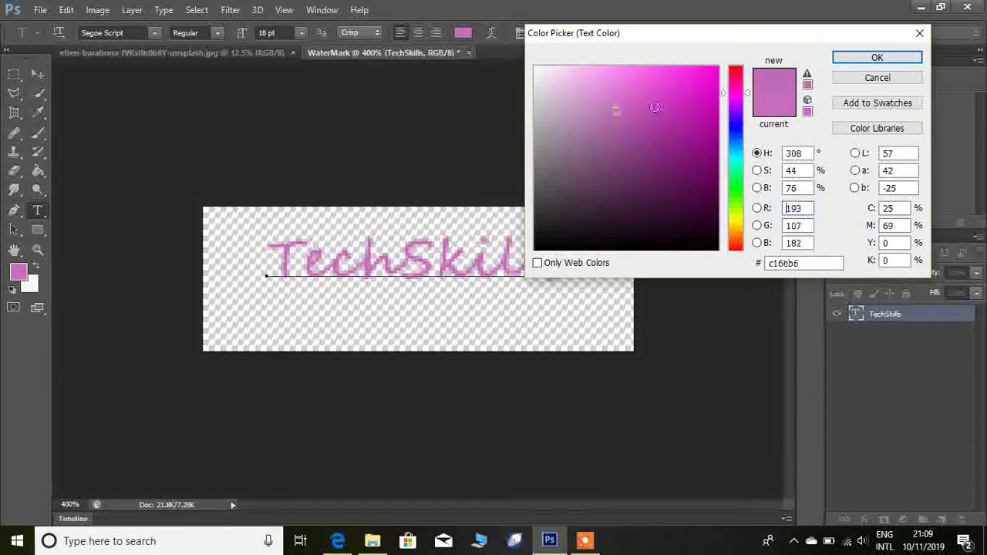
pyautogui.write('107')
pyautogui.press('Tab')
pyautogui.write('193')
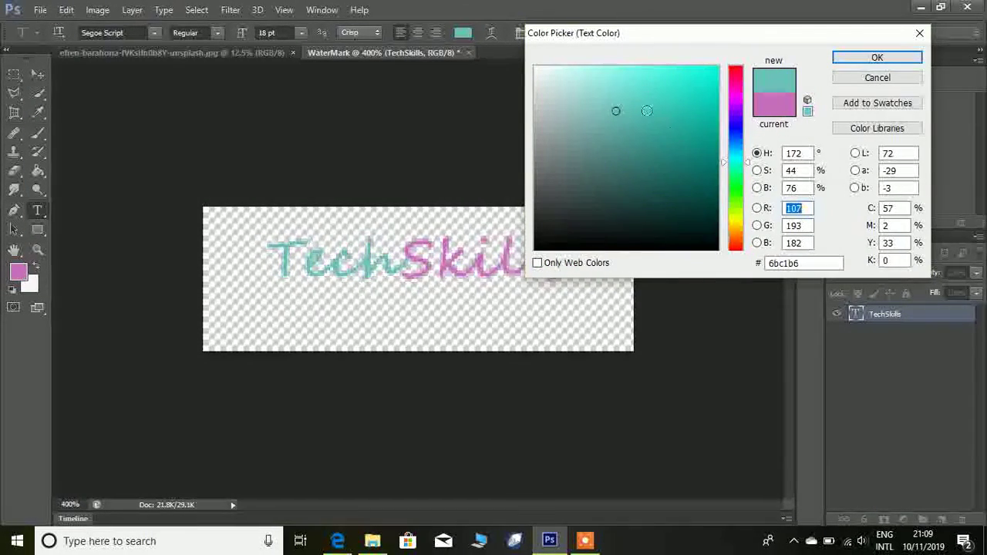
pyautogui.moveTo(614, 110); pyautogui.dragTo(716, 68)
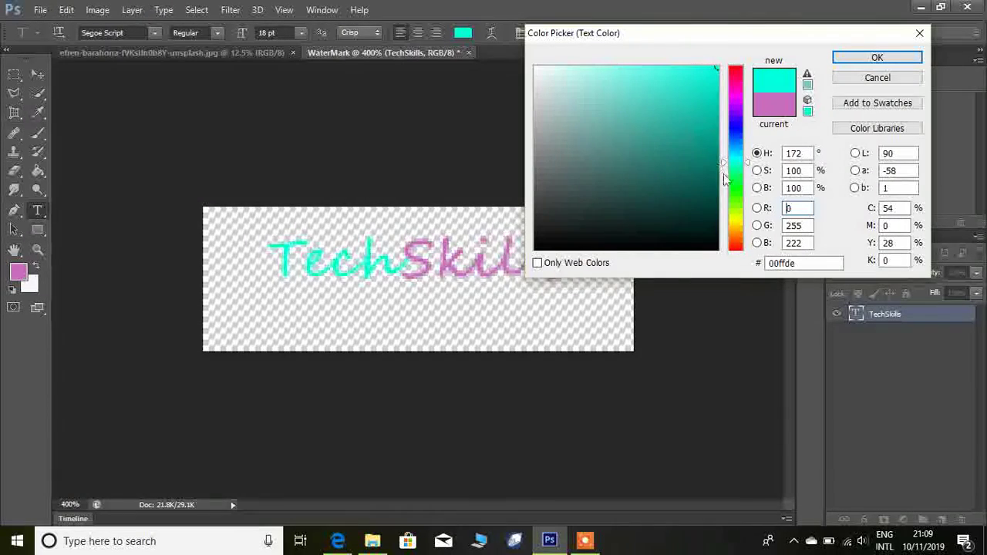
pyautogui.click(877, 58)
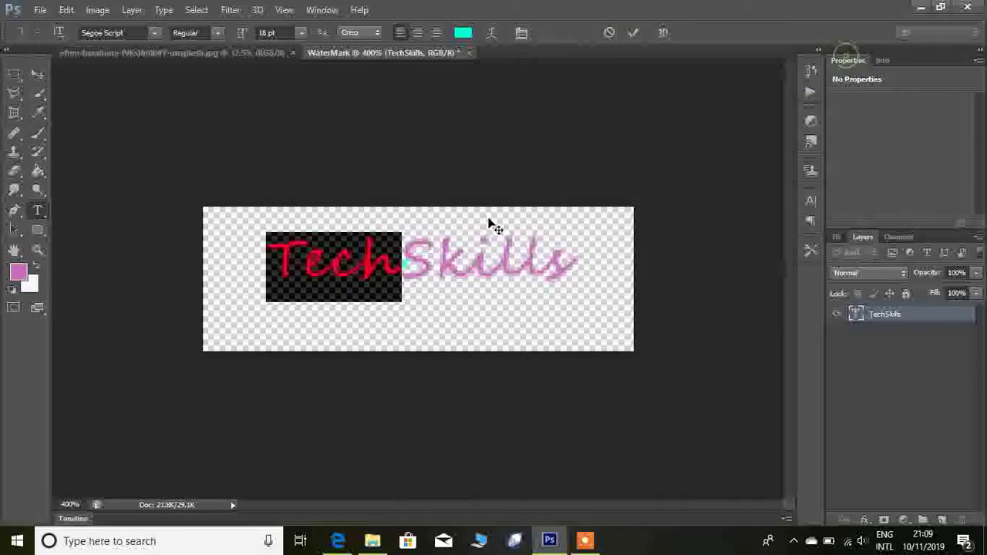
pyautogui.click(415, 260)
# - Color the 'Skills' letters green (0ad100) and commit the text
pyautogui.moveTo(403, 262); pyautogui.dragTo(575, 262)
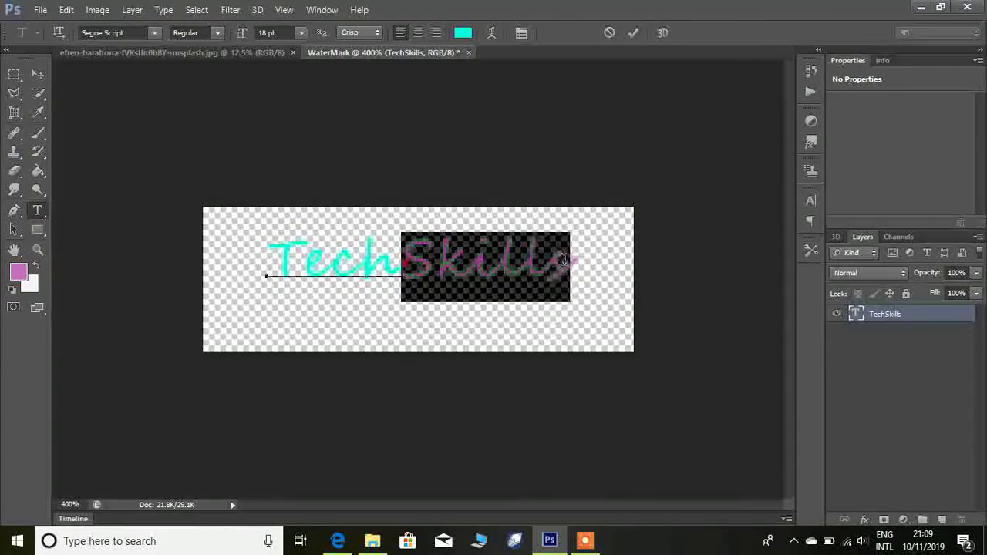
pyautogui.click(463, 34)
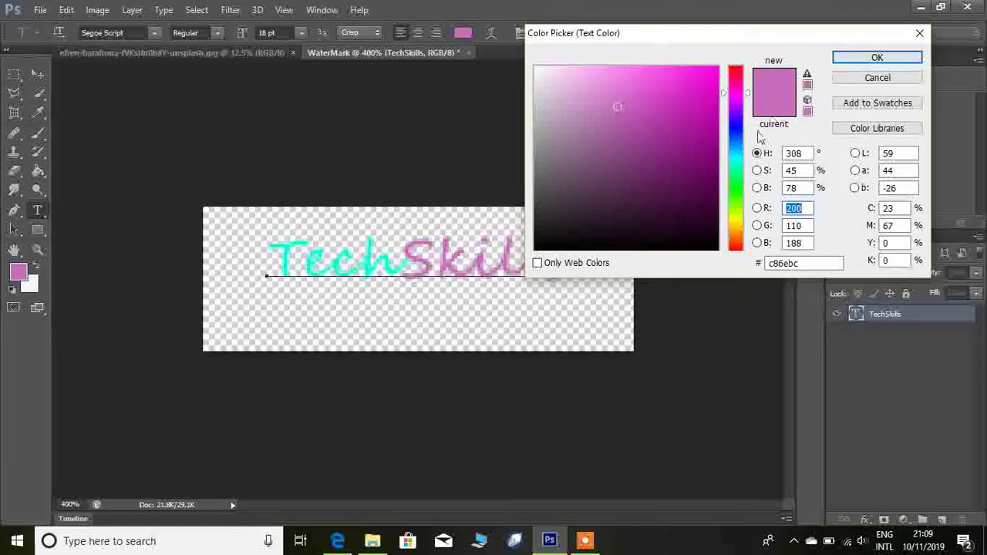
pyautogui.click(736, 190)
pyautogui.moveTo(654, 111); pyautogui.dragTo(718, 99)
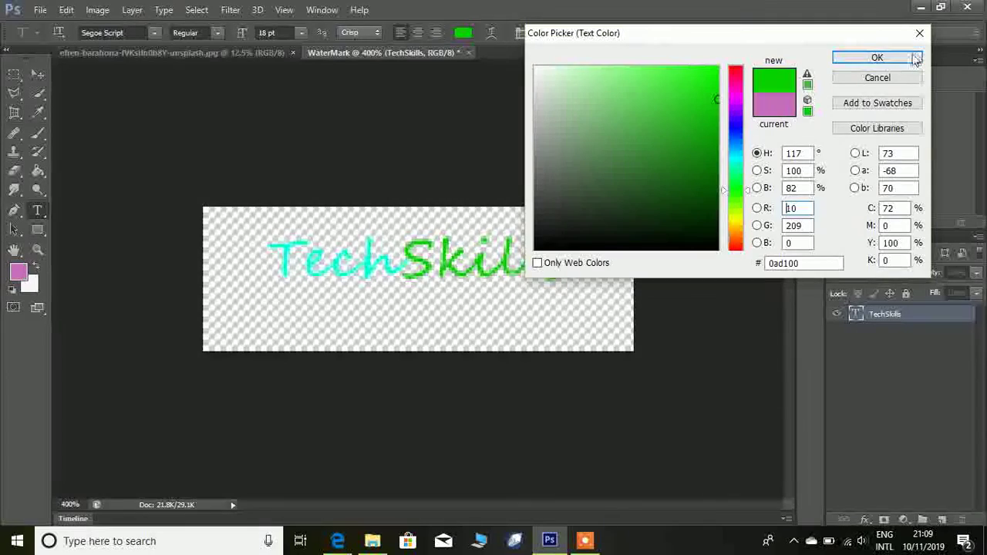
pyautogui.click(854, 61)
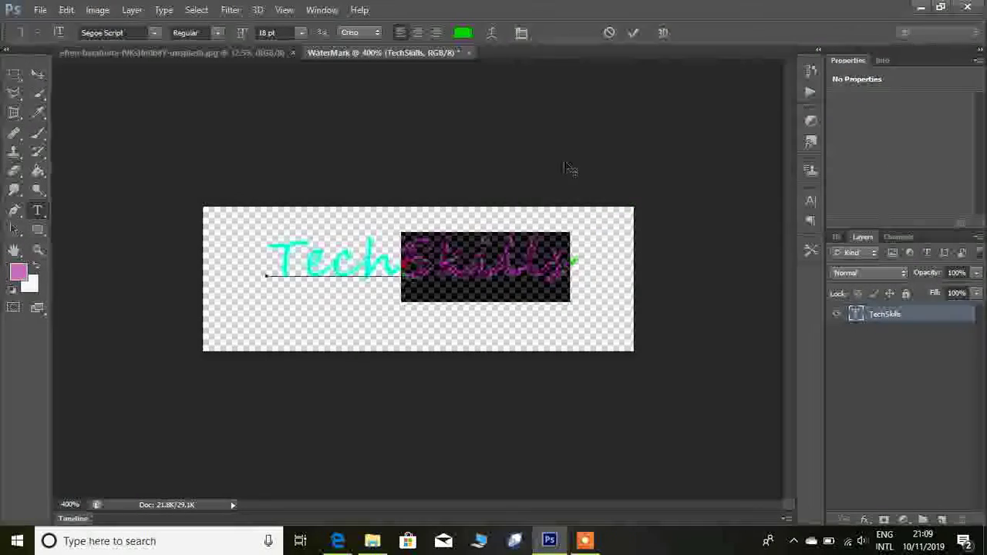
pyautogui.click(634, 32)
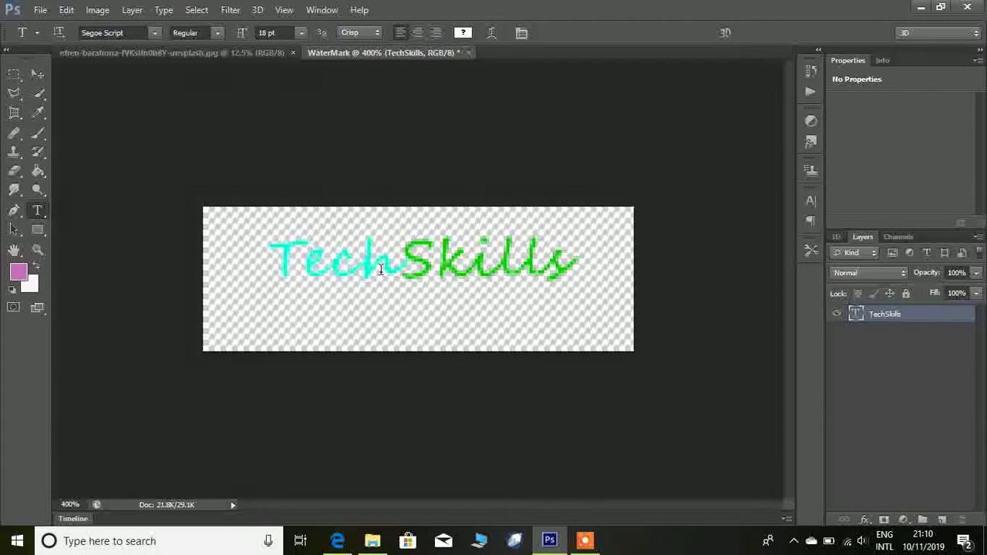
# - Save the watermark as WaterMark.png in D:\Tutorials\Photos with default PNG options
pyautogui.click(40, 10)
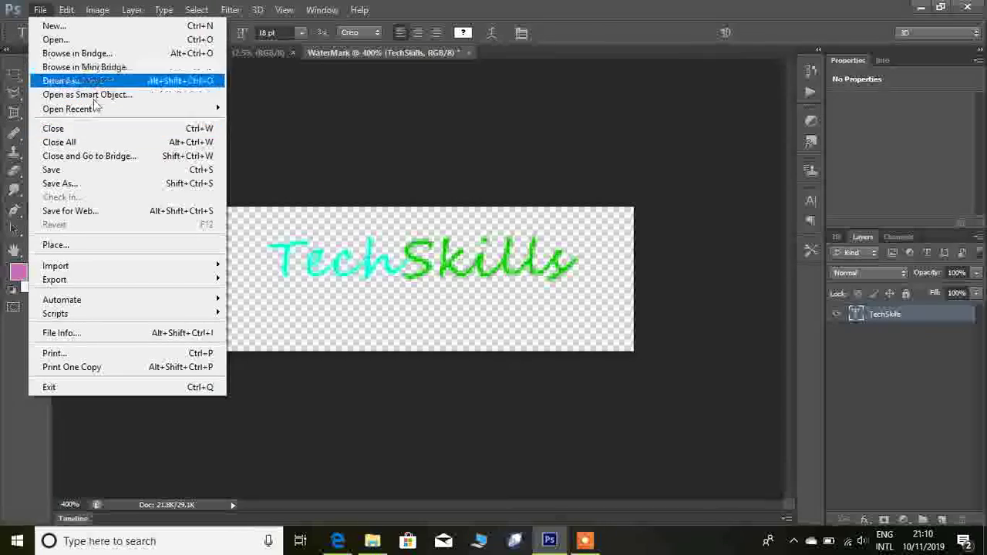
pyautogui.click(66, 169)
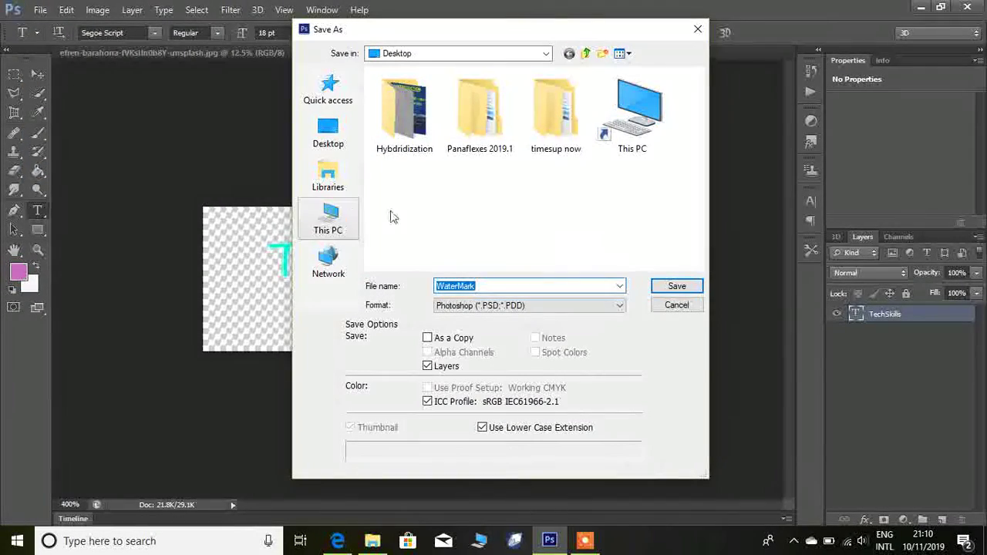
pyautogui.scroll(-3, 489, 146)
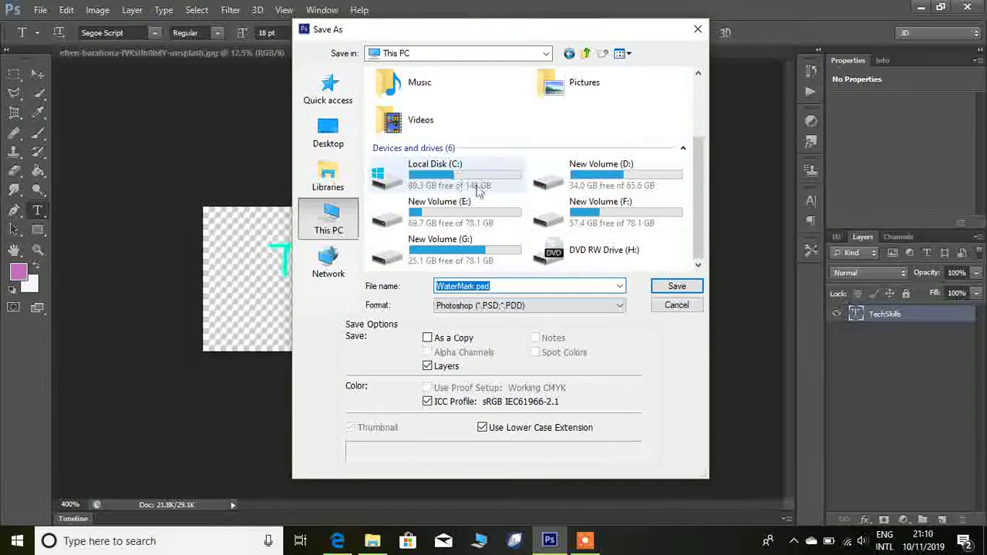
pyautogui.doubleClick(601, 172)
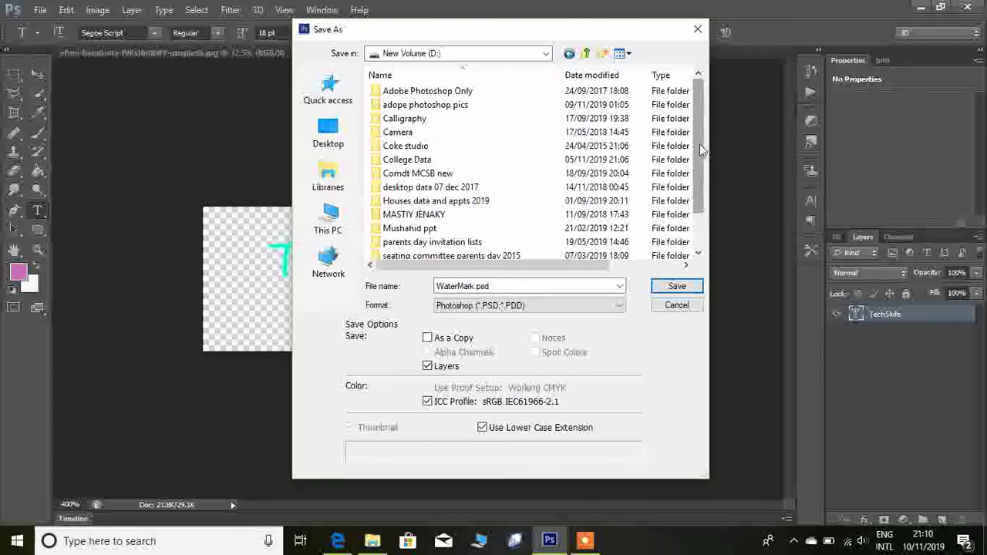
pyautogui.scroll(-3, 700, 150)
pyautogui.doubleClick(452, 224)
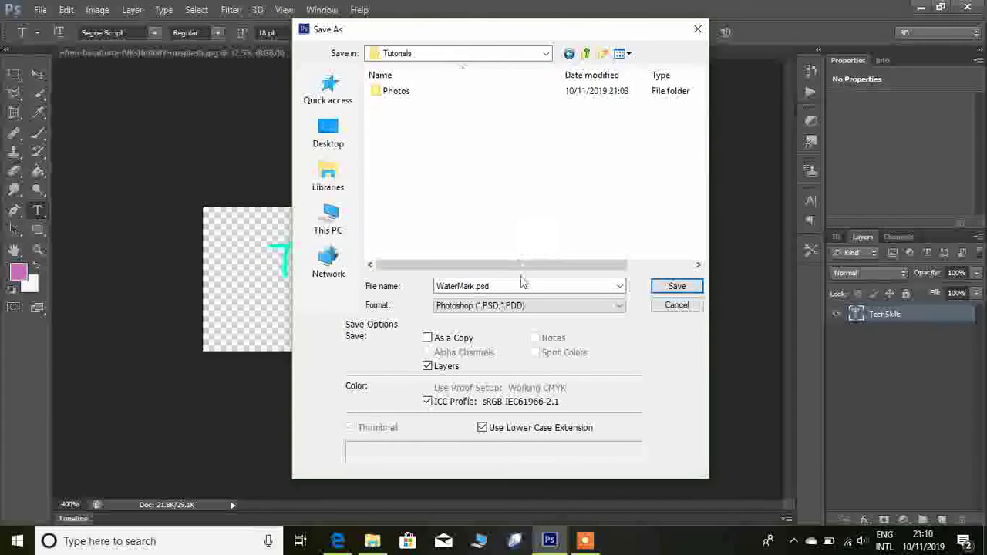
pyautogui.click(524, 305)
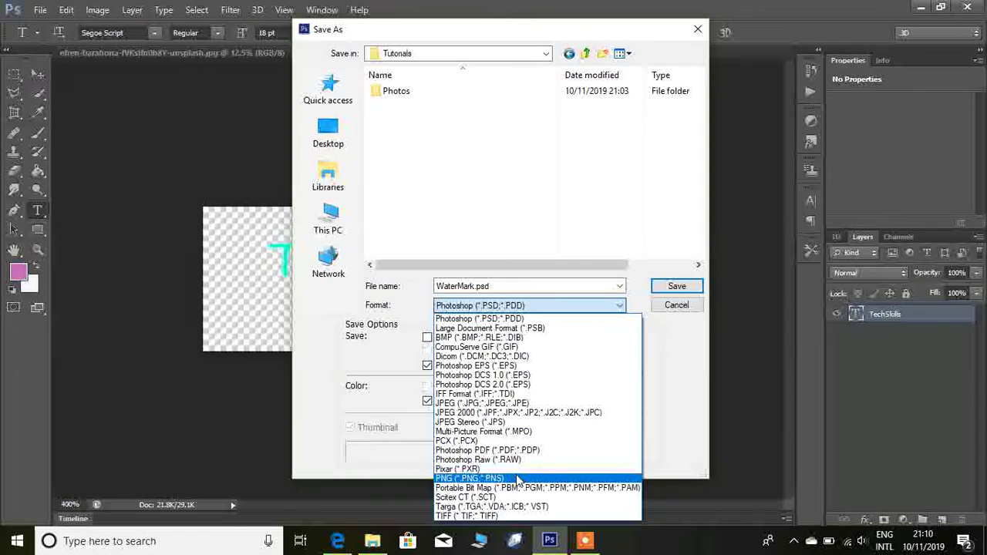
pyautogui.click(518, 478)
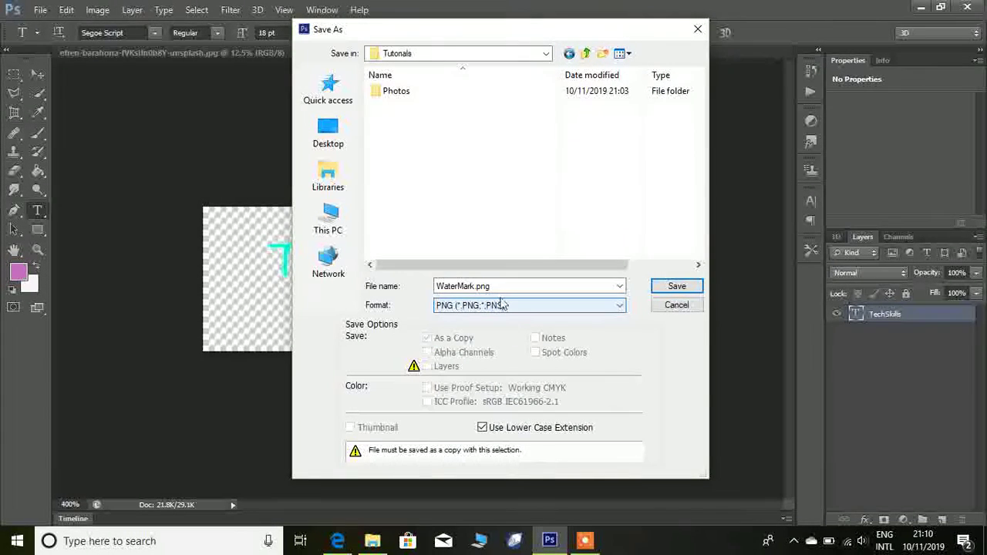
pyautogui.doubleClick(441, 93)
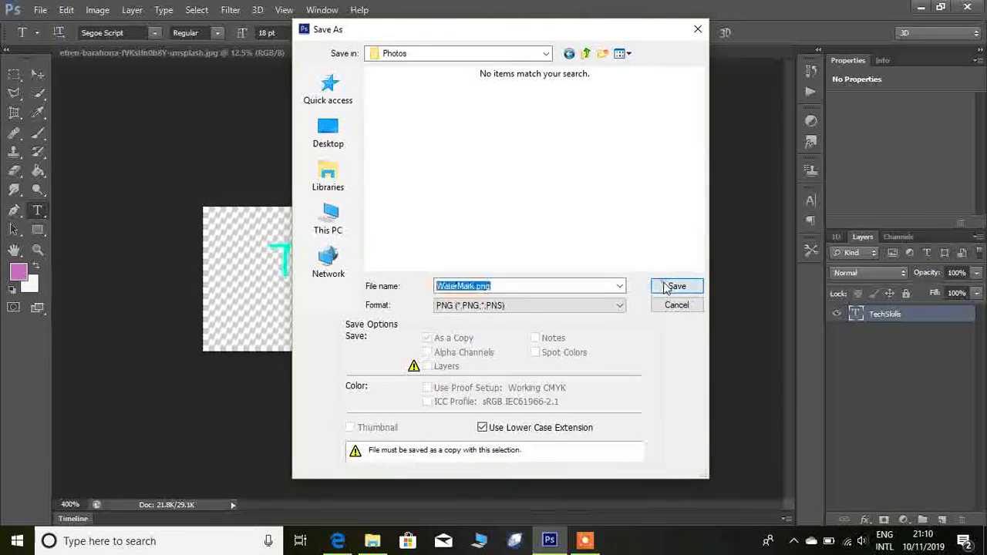
pyautogui.click(667, 287)
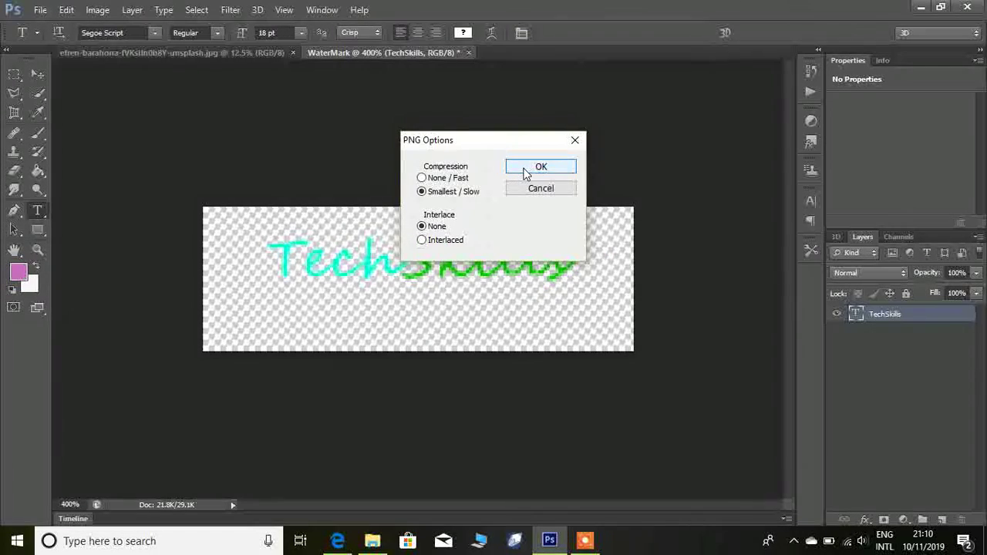
pyautogui.click(541, 168)
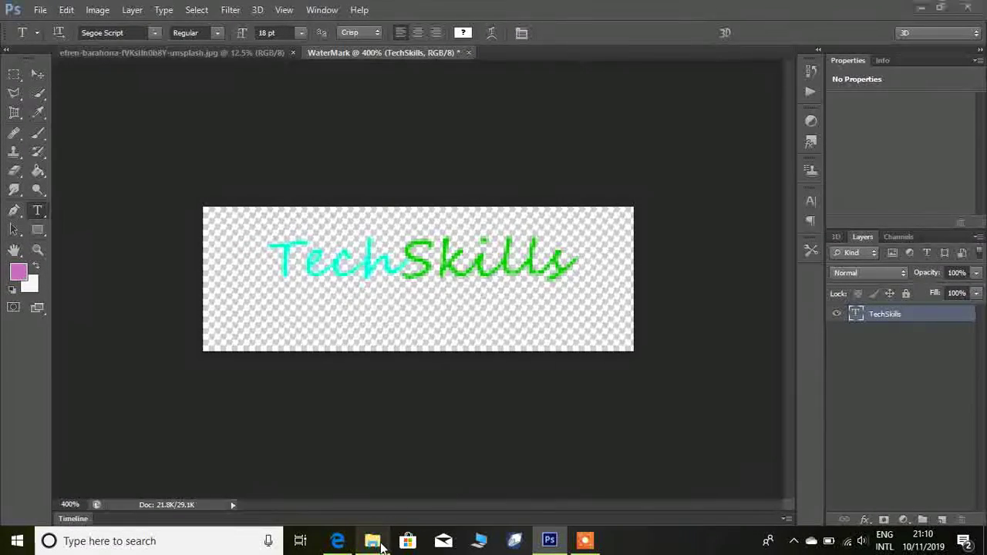
# - Drag WaterMark.png from the Photos folder onto the portrait document
pyautogui.click(378, 543)
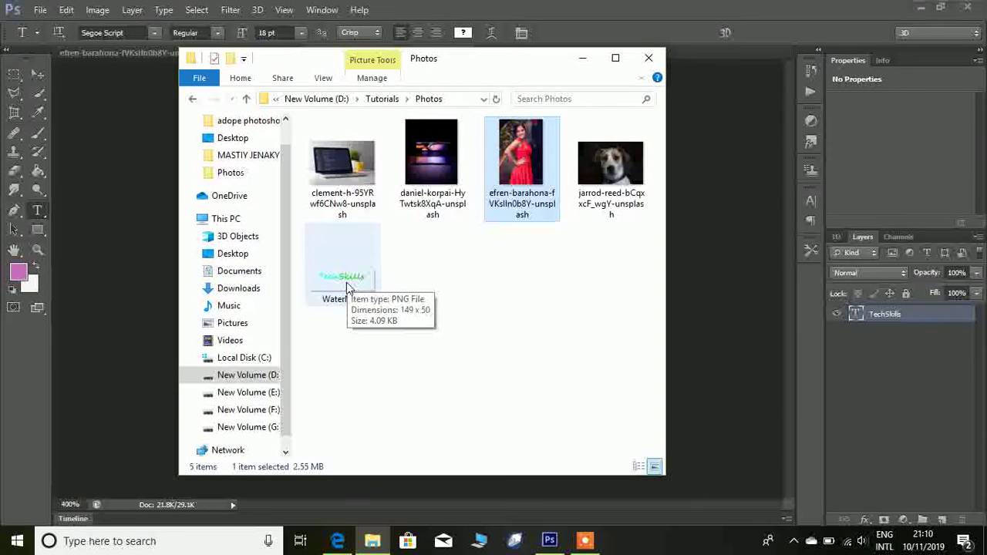
pyautogui.click(583, 58)
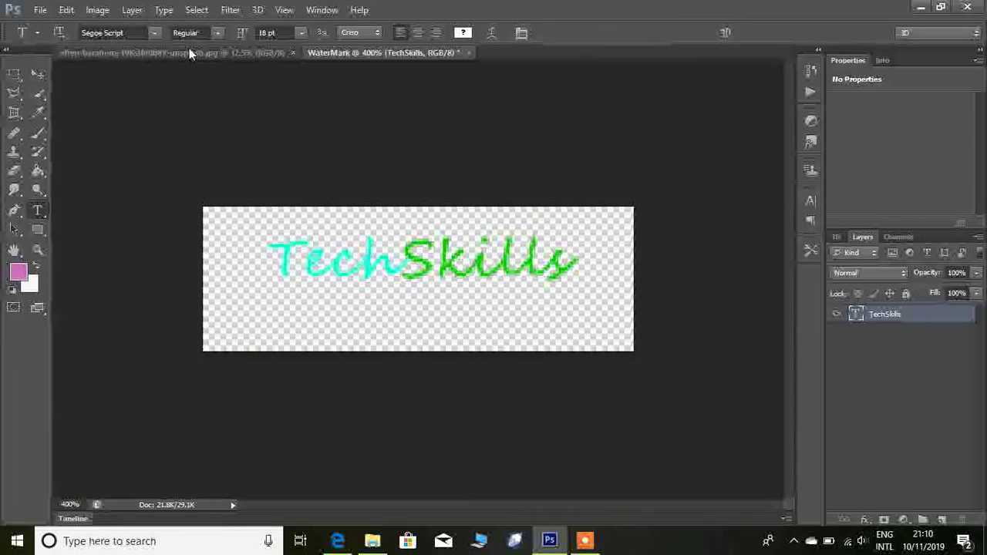
pyautogui.moveTo(582, 58); pyautogui.dragTo(189, 48)
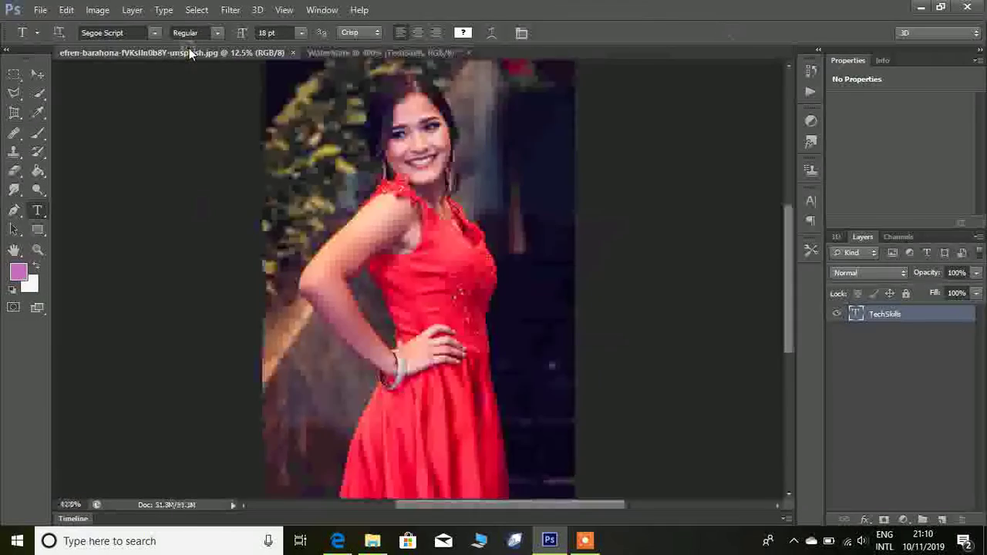
pyautogui.click(372, 541)
pyautogui.moveTo(345, 284)
pyautogui.mouseDown()
pyautogui.moveTo(579, 420)
pyautogui.moveTo(475, 486)
pyautogui.mouseUp()
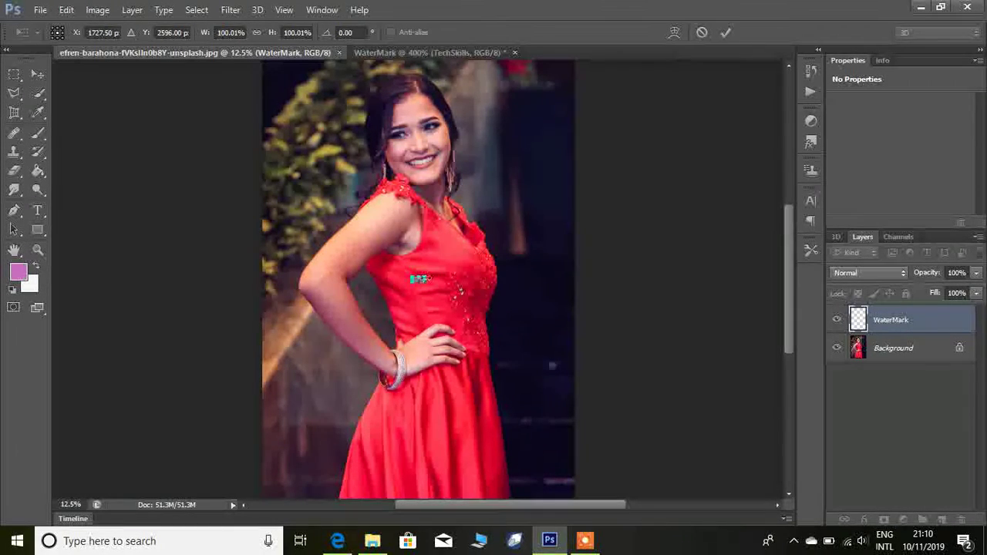
# - Scale the placed watermark wider and taller, then commit the placement
pyautogui.moveTo(424, 275); pyautogui.dragTo(505, 240)
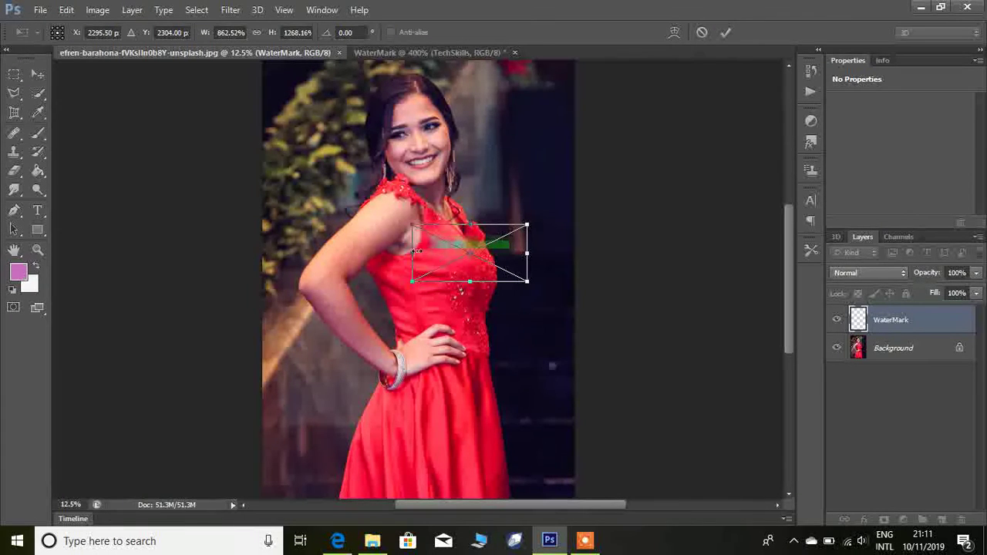
pyautogui.moveTo(414, 253); pyautogui.dragTo(288, 253)
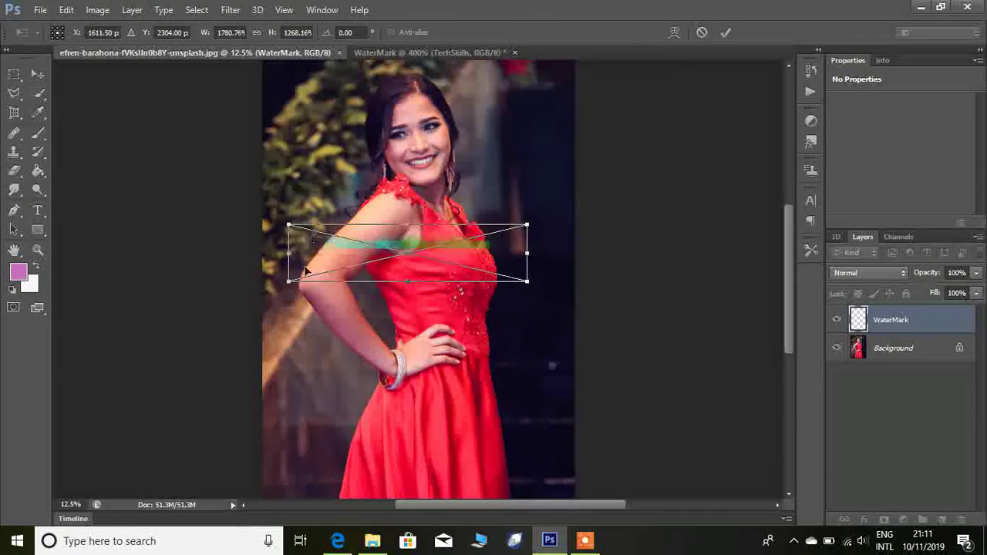
pyautogui.moveTo(408, 280); pyautogui.dragTo(408, 333)
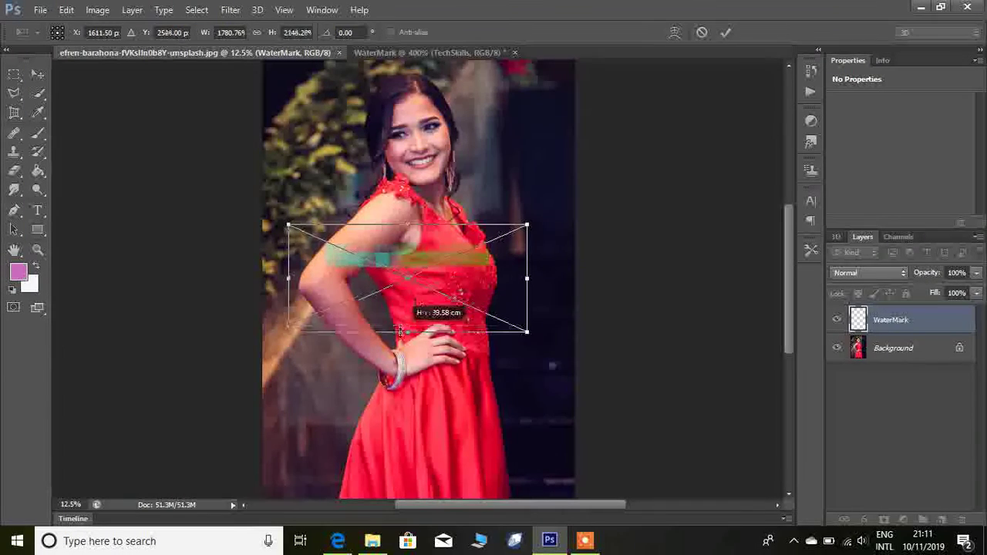
pyautogui.moveTo(410, 223); pyautogui.dragTo(410, 208)
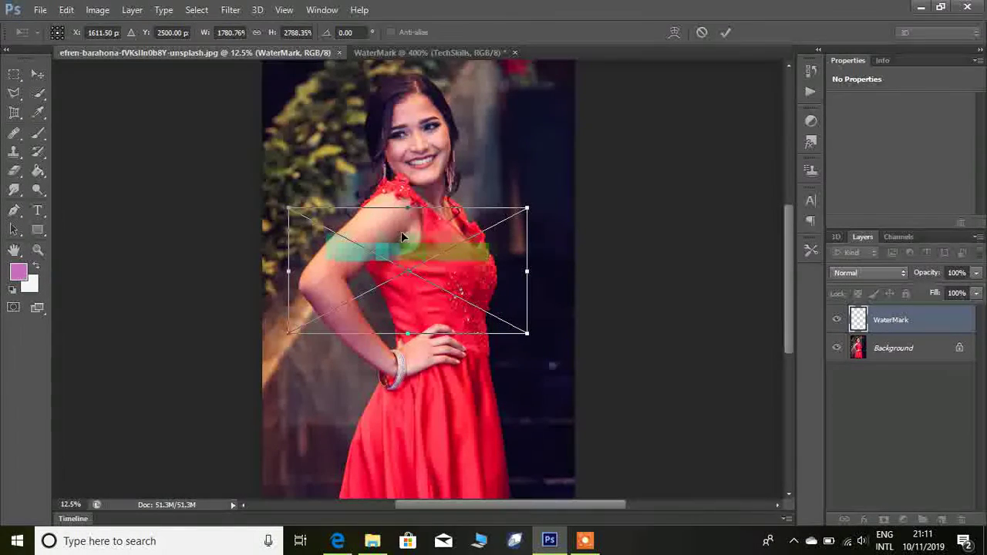
pyautogui.click(728, 32)
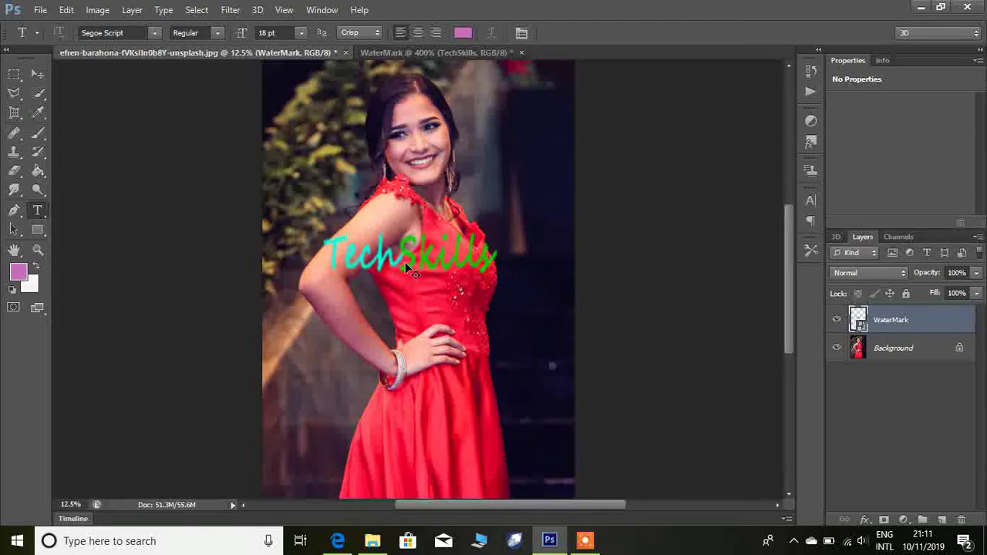
# - Free-transform the watermark larger again toward the upper right and lower left
pyautogui.hotkey('ctrl', 't')
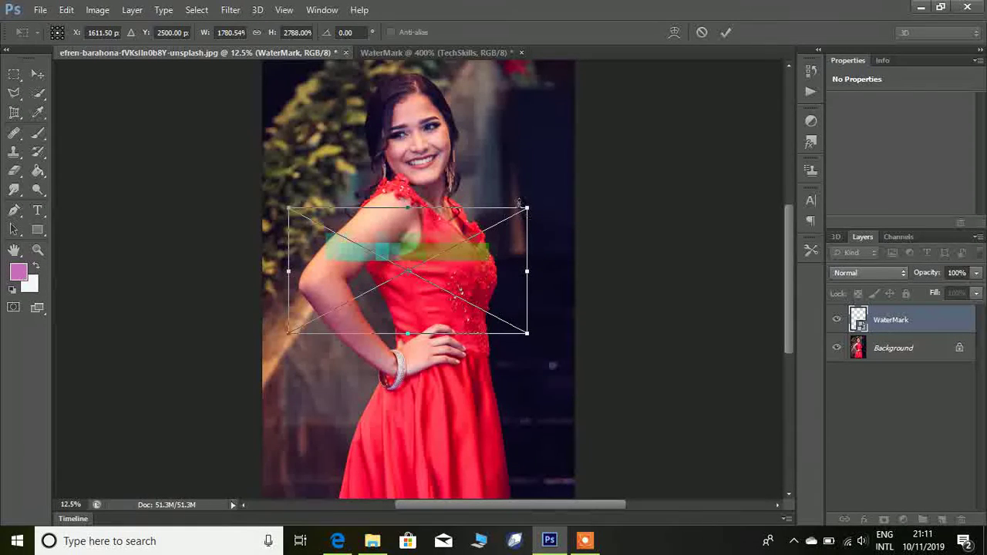
pyautogui.moveTo(527, 208); pyautogui.dragTo(573, 191)
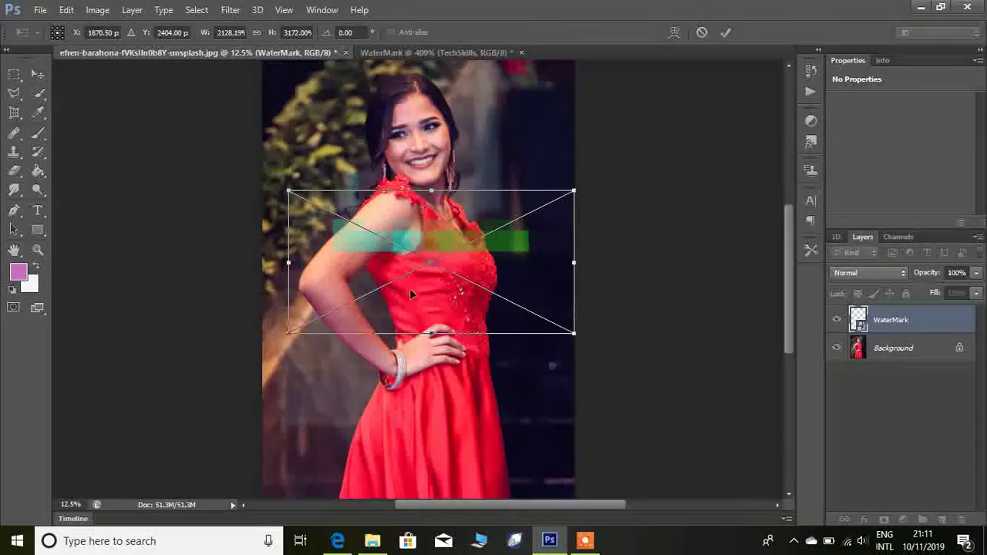
pyautogui.moveTo(289, 330); pyautogui.dragTo(257, 392)
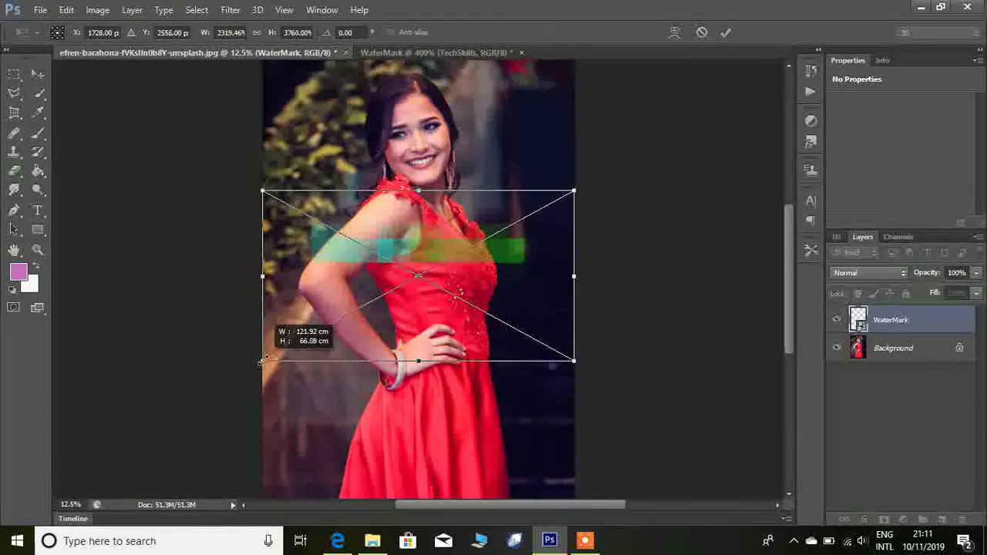
pyautogui.moveTo(256, 392); pyautogui.dragTo(253, 440)
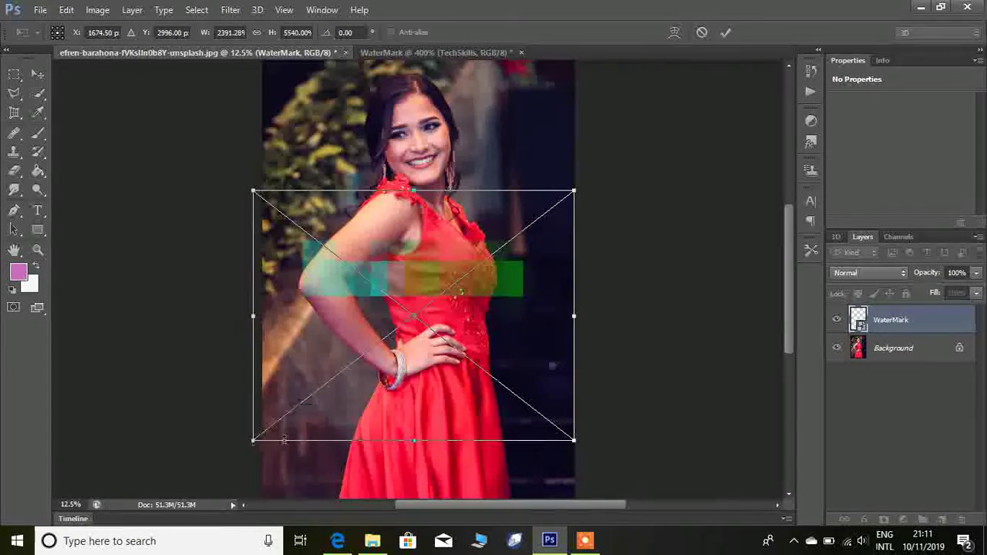
pyautogui.click(726, 32)
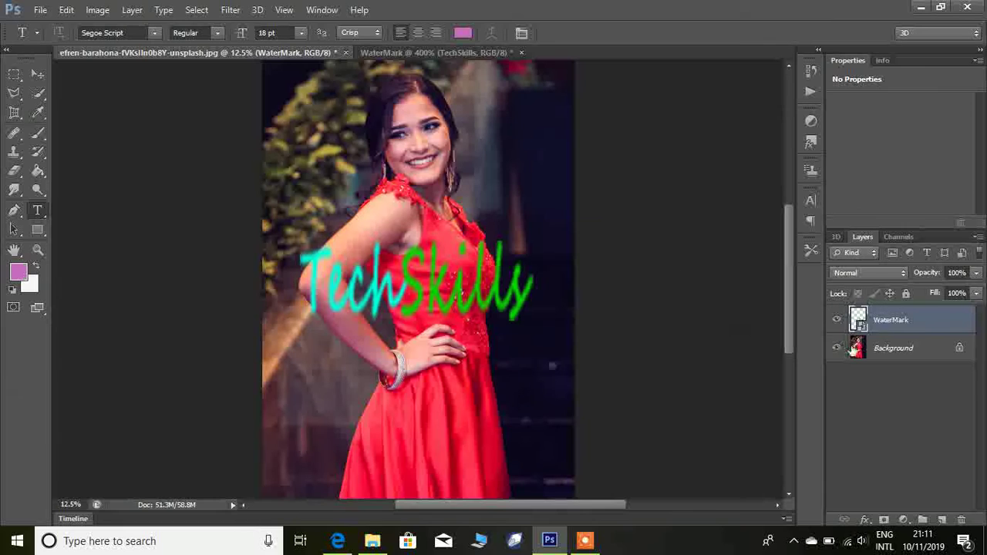
# - Set the watermark layer to 33% opacity and drag it down onto the skirt
pyautogui.click(977, 273)
pyautogui.moveTo(977, 290); pyautogui.dragTo(927, 293)
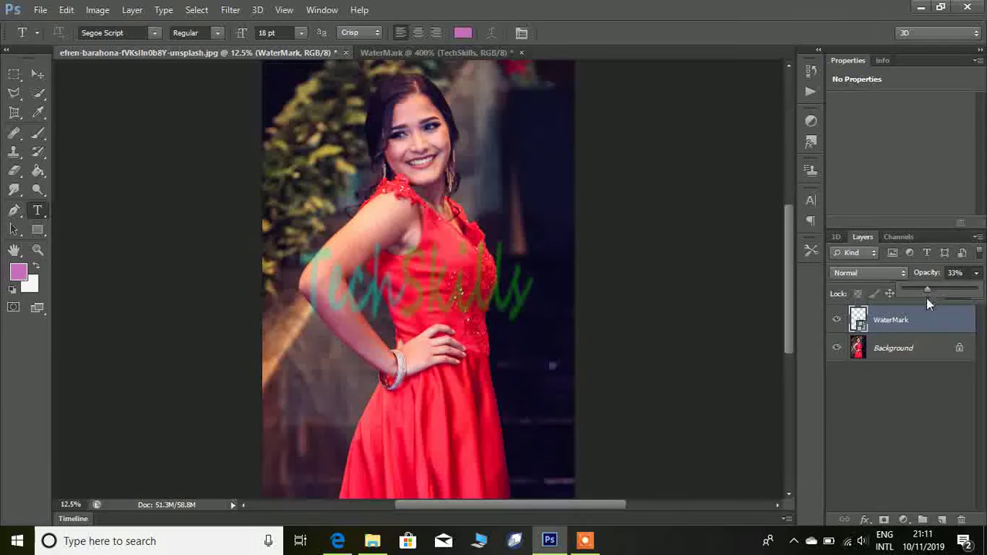
pyautogui.click(978, 274)
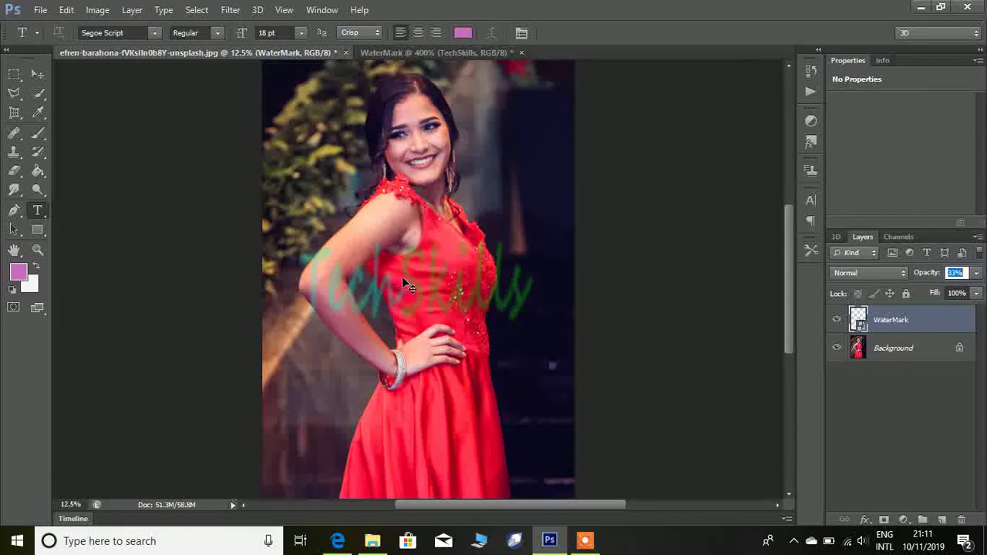
pyautogui.moveTo(412, 281)
pyautogui.mouseDown()
pyautogui.moveTo(416, 426)
pyautogui.moveTo(447, 326)
pyautogui.moveTo(429, 286)
pyautogui.moveTo(397, 308)
pyautogui.moveTo(392, 267)
pyautogui.moveTo(436, 278)
pyautogui.moveTo(419, 450)
pyautogui.mouseUp()
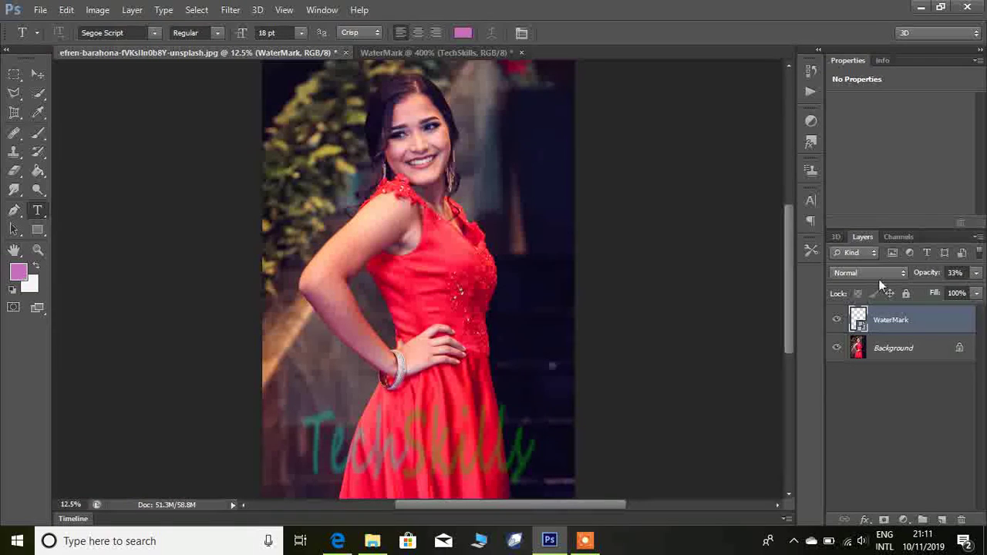